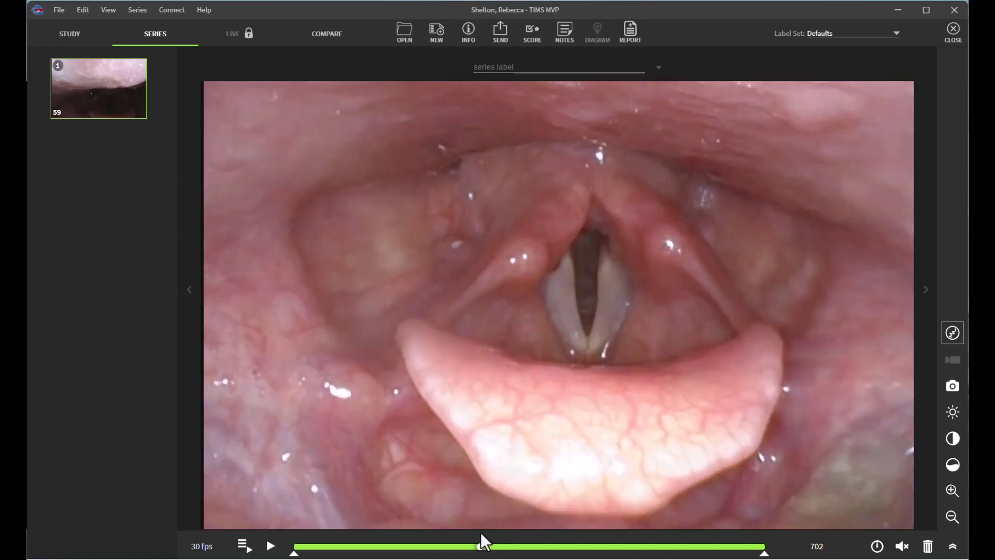
Turn on annotation drawing with the arrow shape in cyan
click(954, 547)
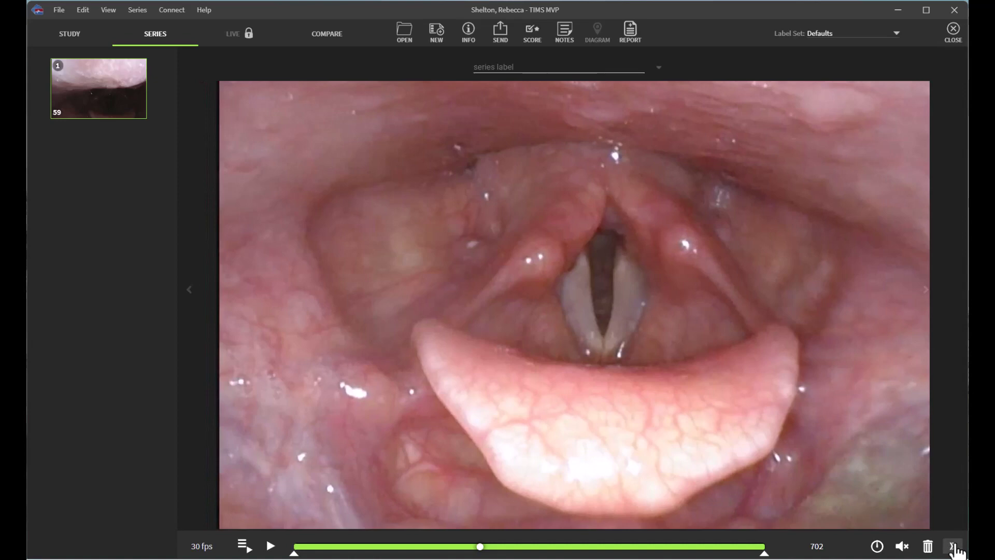
click(954, 547)
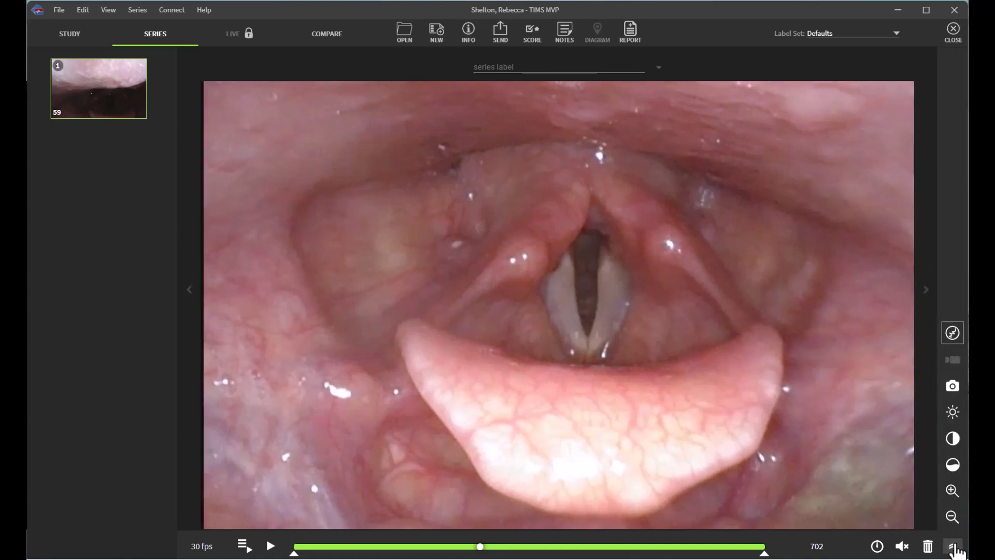
click(953, 332)
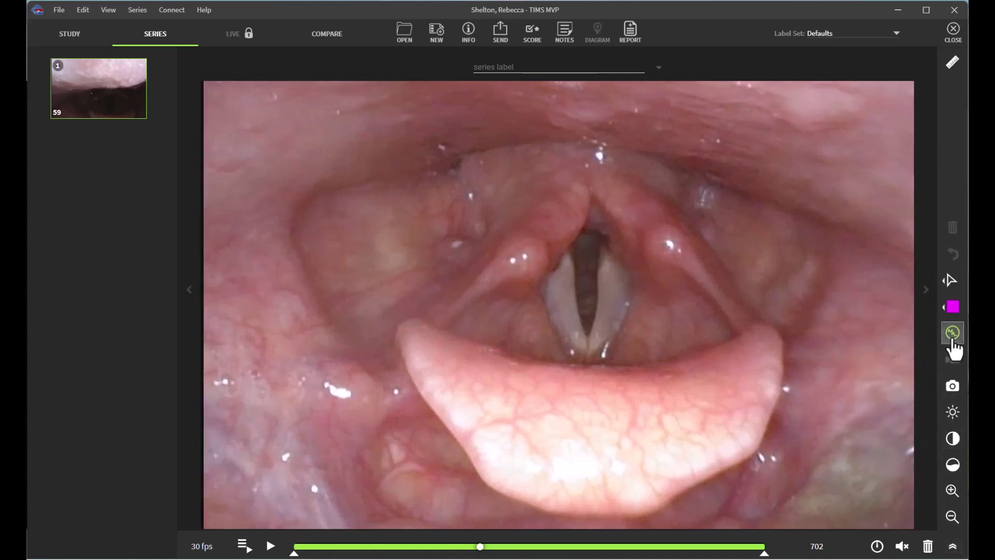
click(950, 280)
click(927, 244)
click(952, 306)
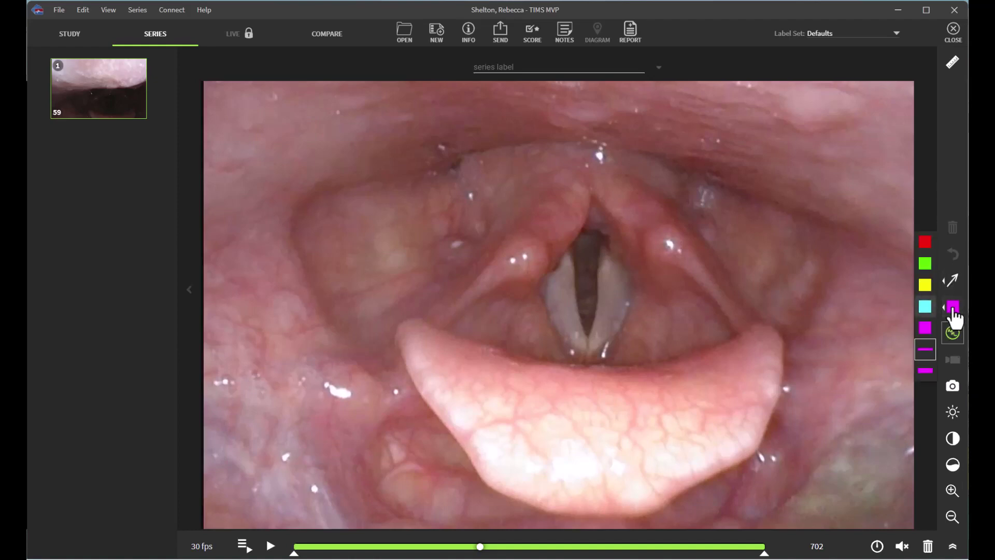
click(925, 307)
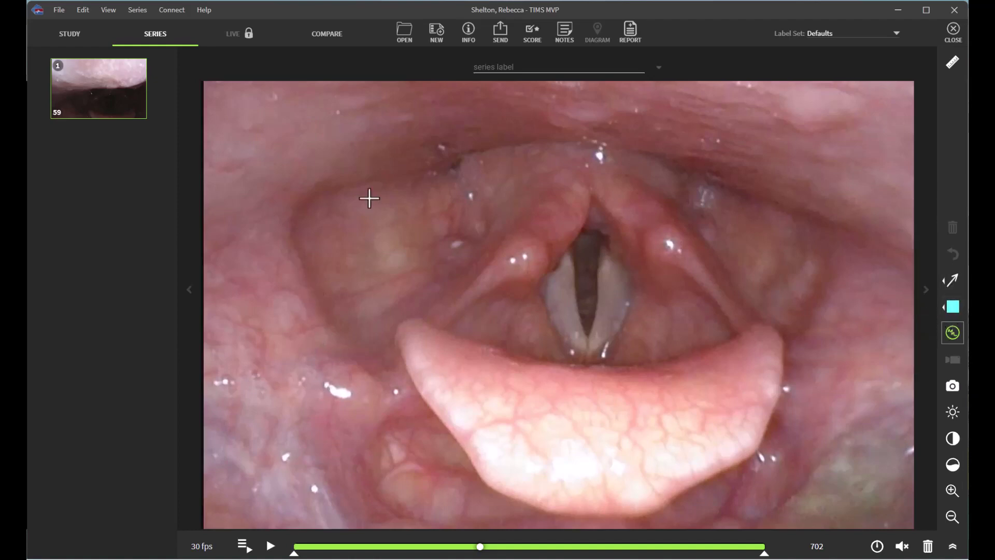
Draw cyan arrows to the left and right arytenoids, then delete both
drag(386, 172, 501, 240)
drag(832, 126, 690, 237)
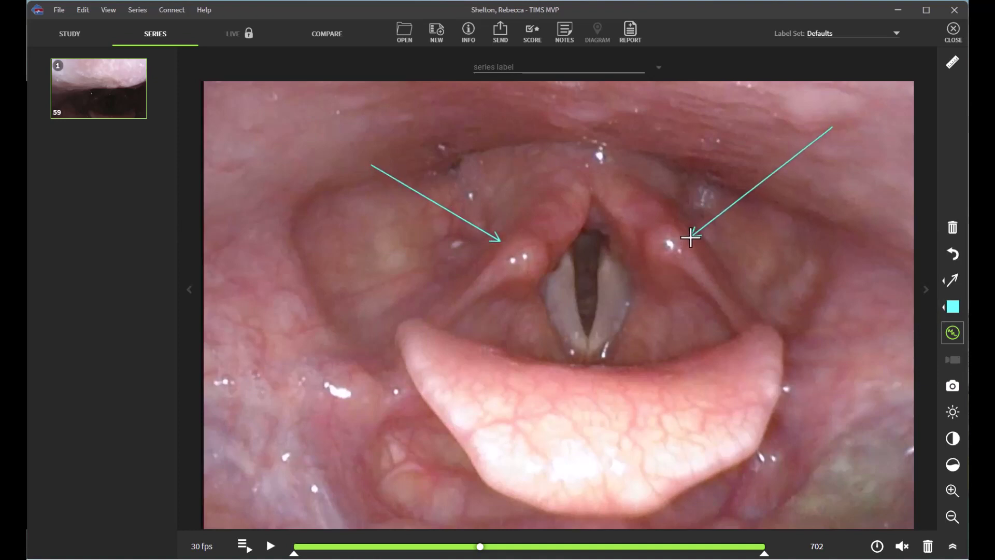
click(951, 253)
click(951, 254)
Choose a thicker line width and redraw arrows to both arytenoids
click(952, 309)
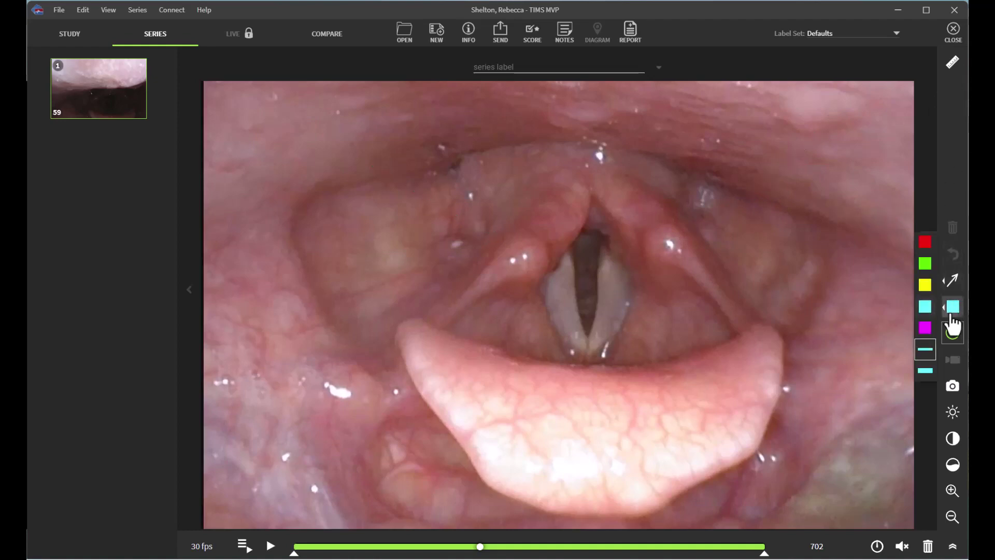
click(925, 371)
drag(754, 161, 690, 227)
drag(438, 159, 519, 243)
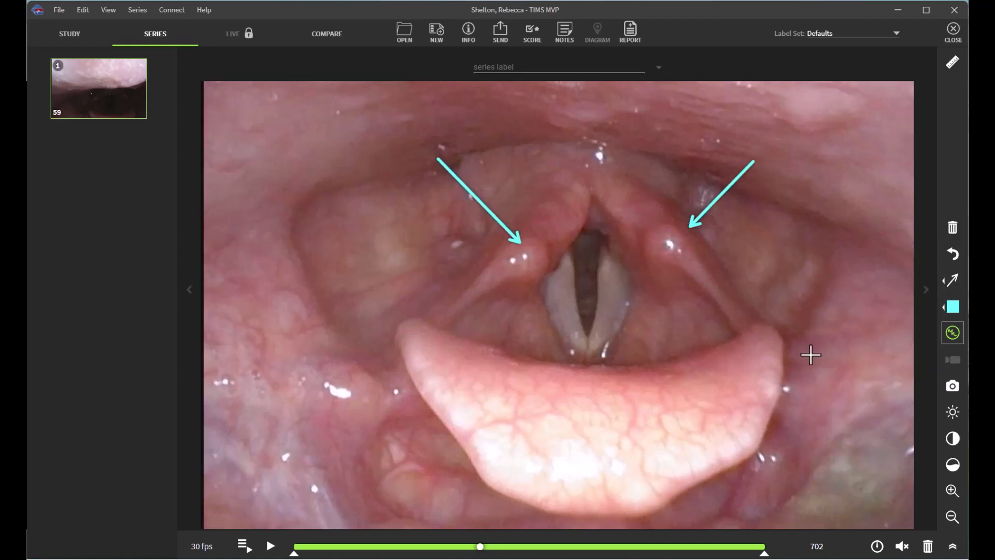
Snapshot the annotated frame with the label 'Arytenoids' and view the new snapshot
click(954, 387)
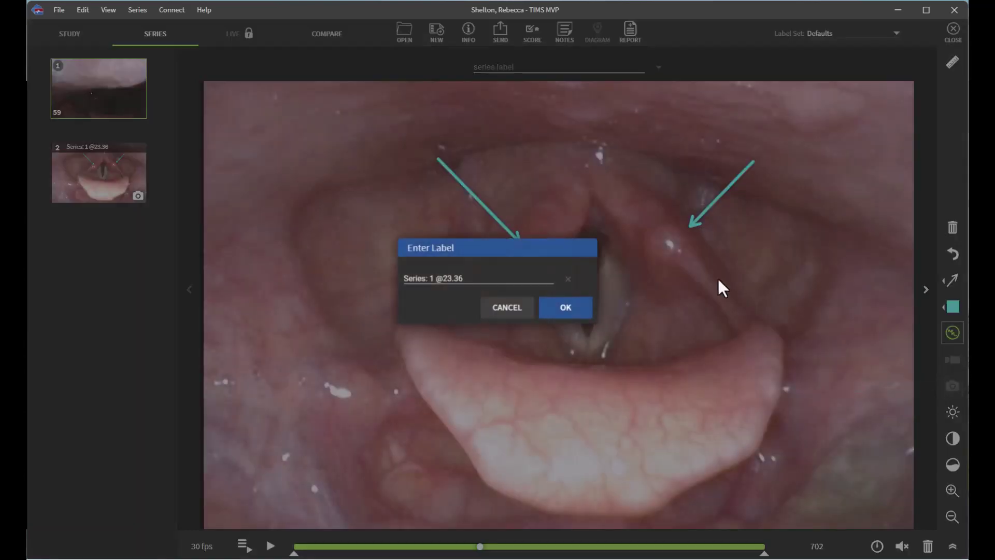
text(Ar)
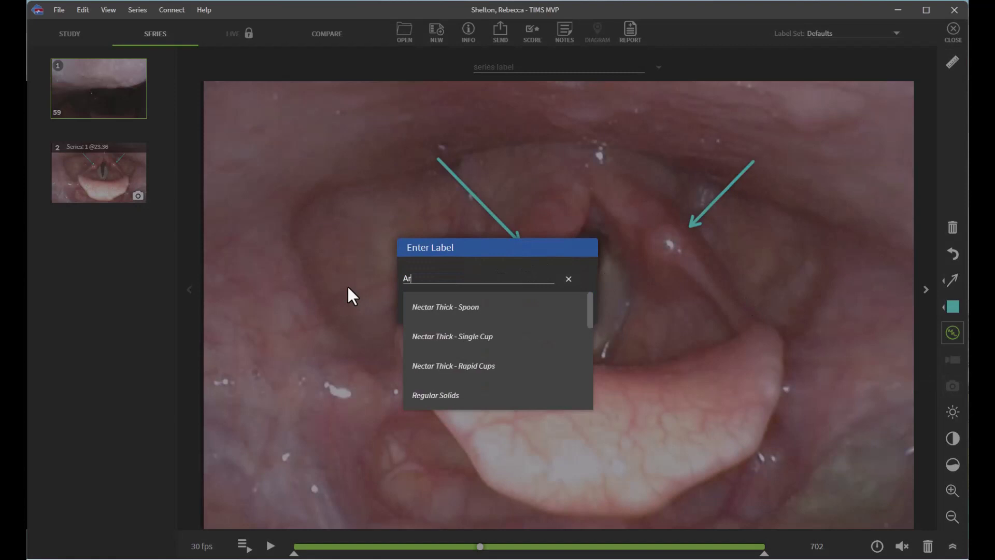
text(ytenoids)
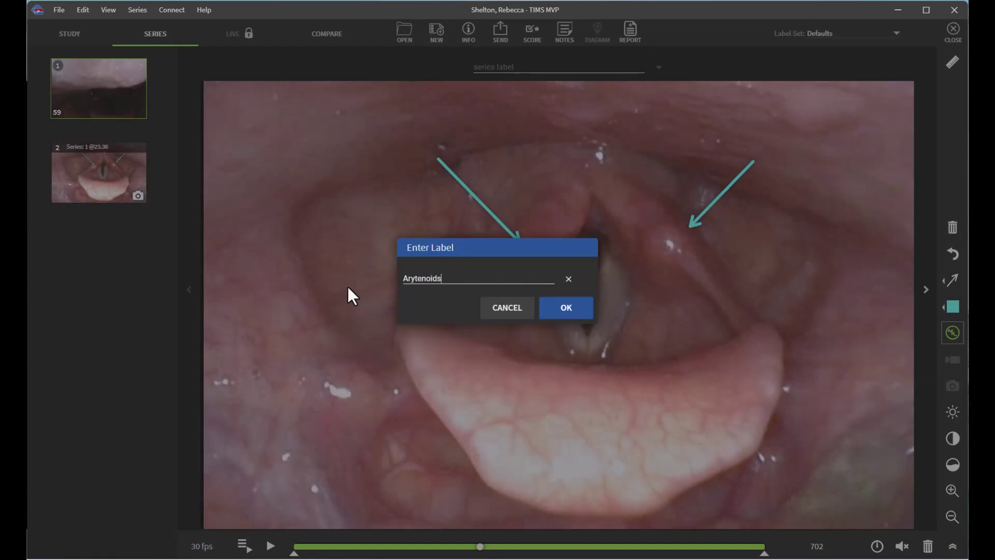
click(555, 311)
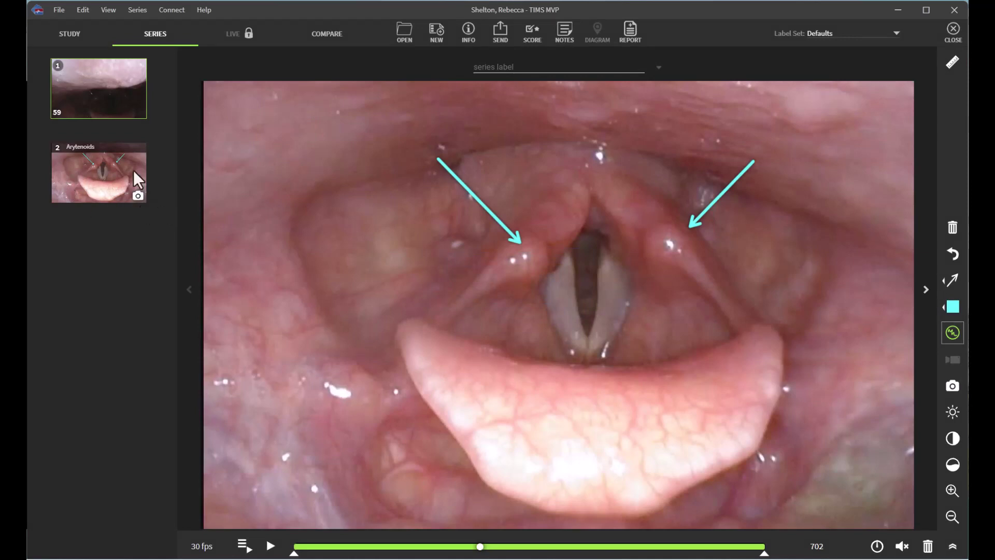
click(71, 186)
Remove both arrows from series 1, move to a later frame, and run Series > Detect Swallows
click(78, 102)
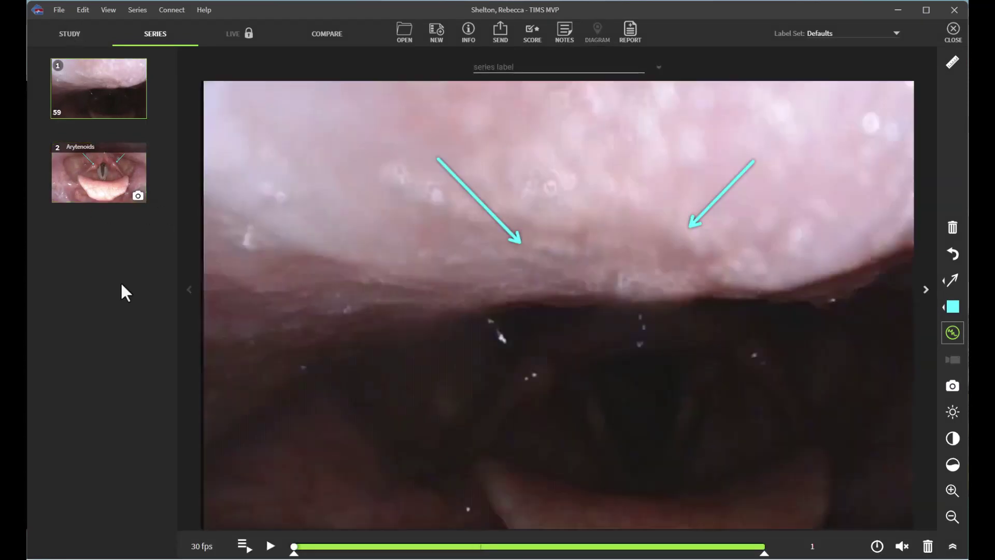
click(954, 255)
click(956, 256)
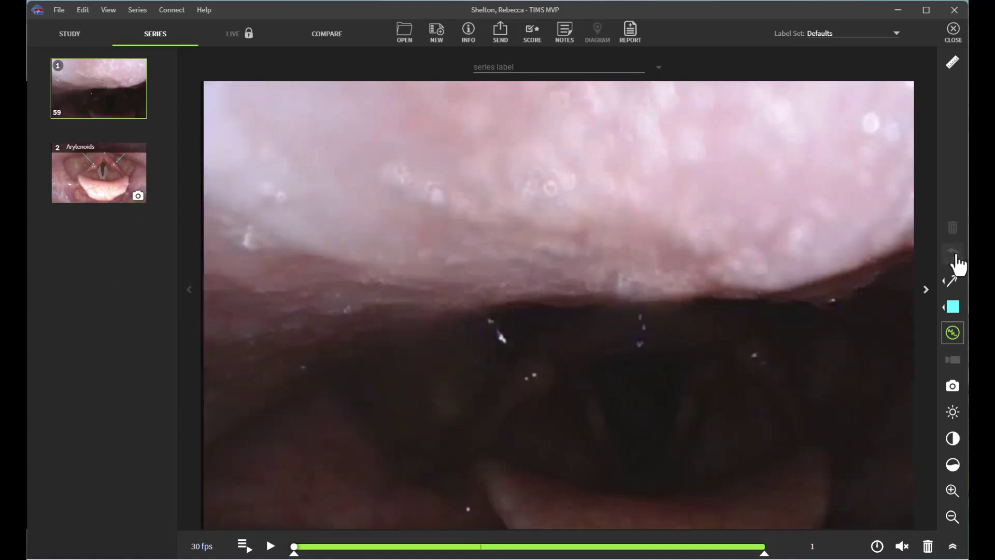
drag(295, 548, 485, 556)
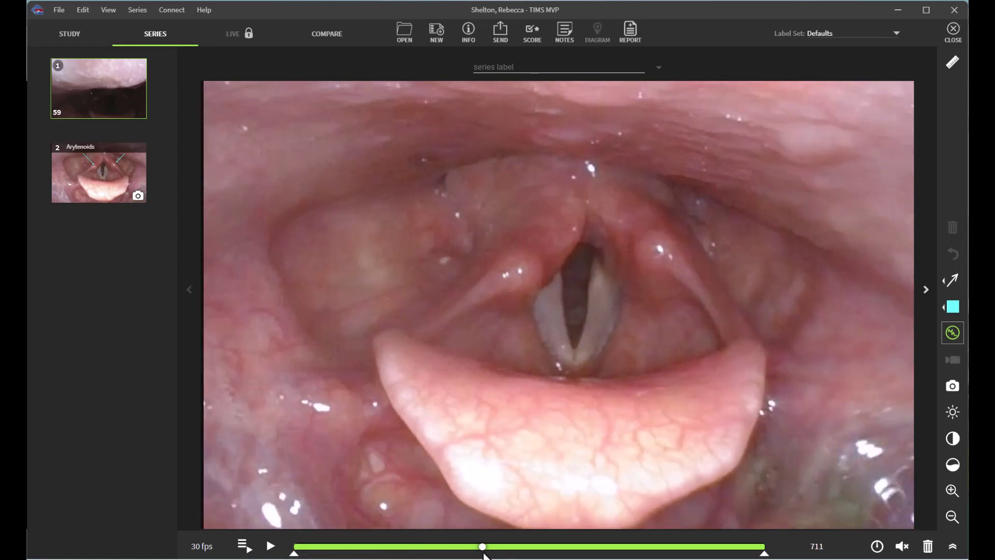
click(138, 10)
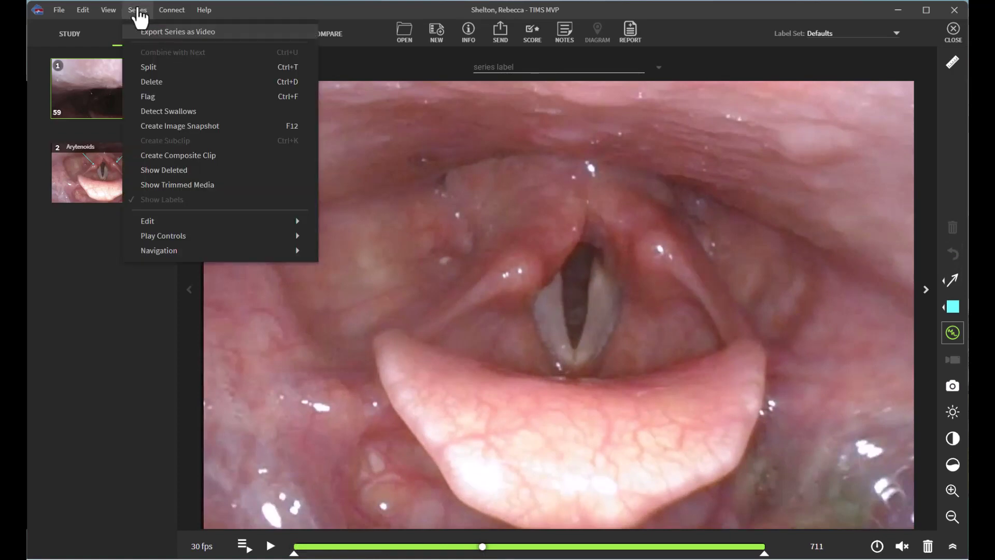
click(175, 112)
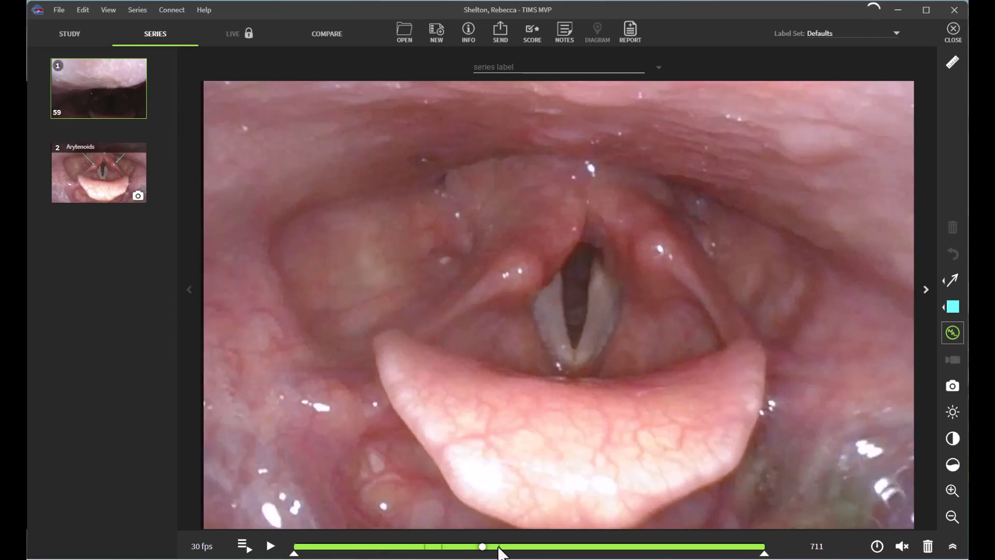
Scrub the timeline back, then forward to frame 923, reviewing the detected swallow marks
drag(483, 547, 436, 546)
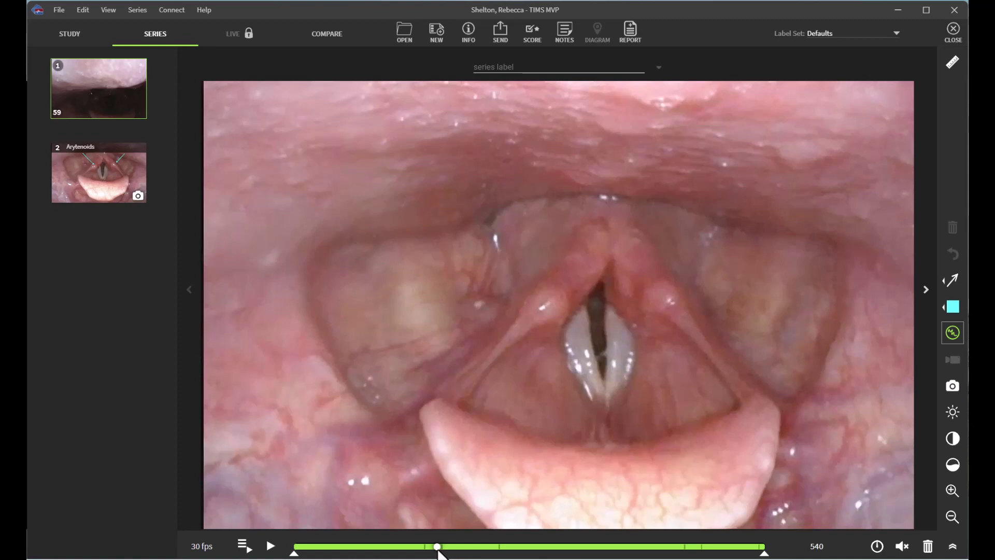
drag(438, 552, 542, 552)
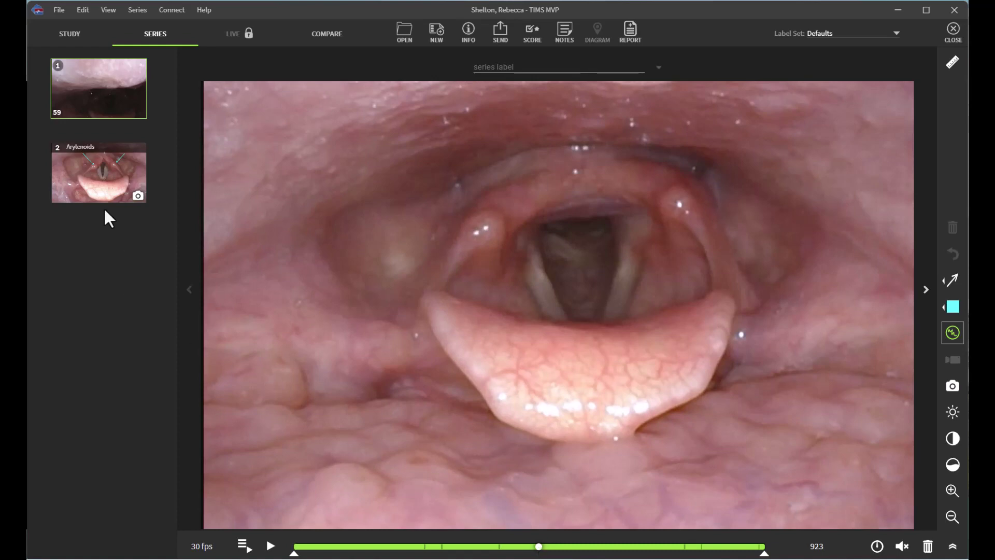
Open the Arytenoids snapshot's scorecards and check the list of available scorecards
click(98, 182)
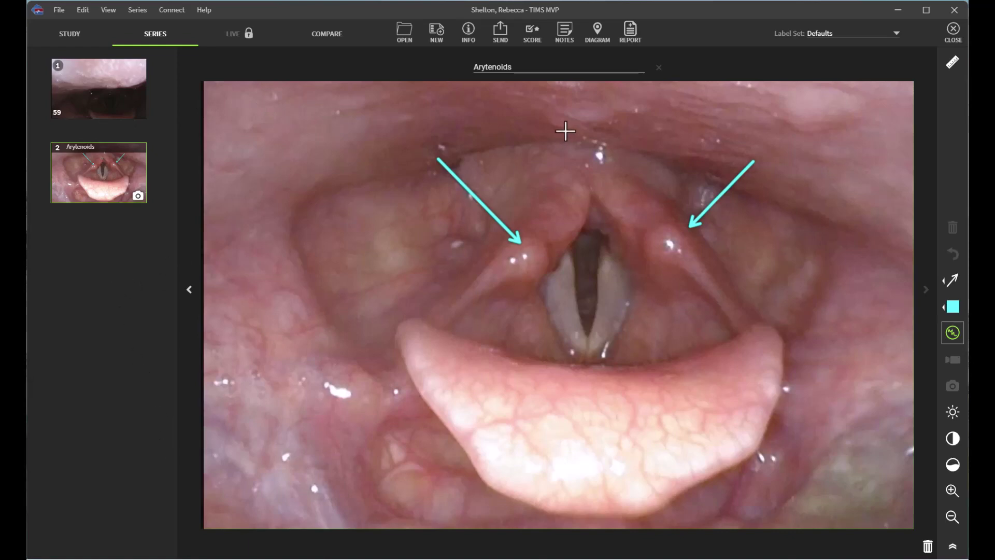
click(534, 51)
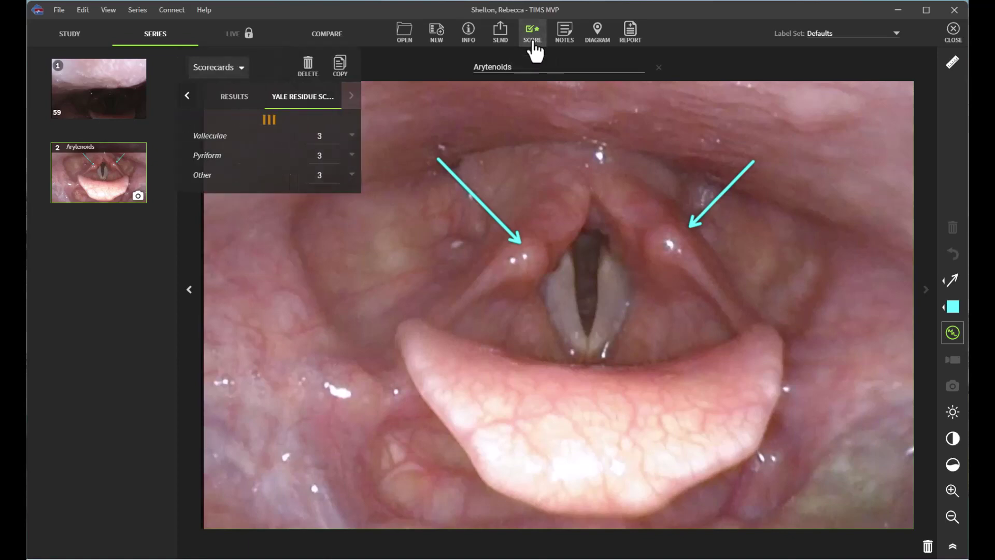
click(238, 78)
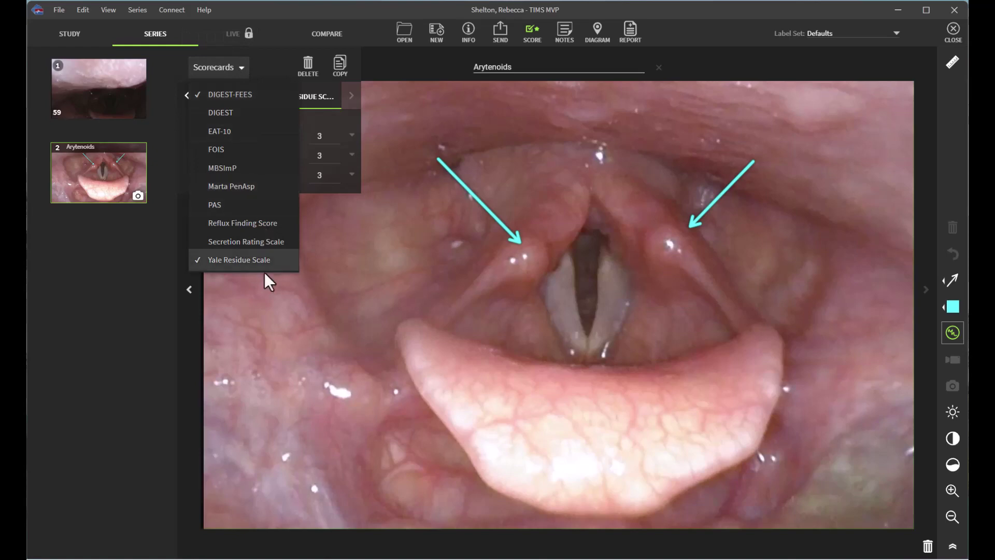
click(233, 64)
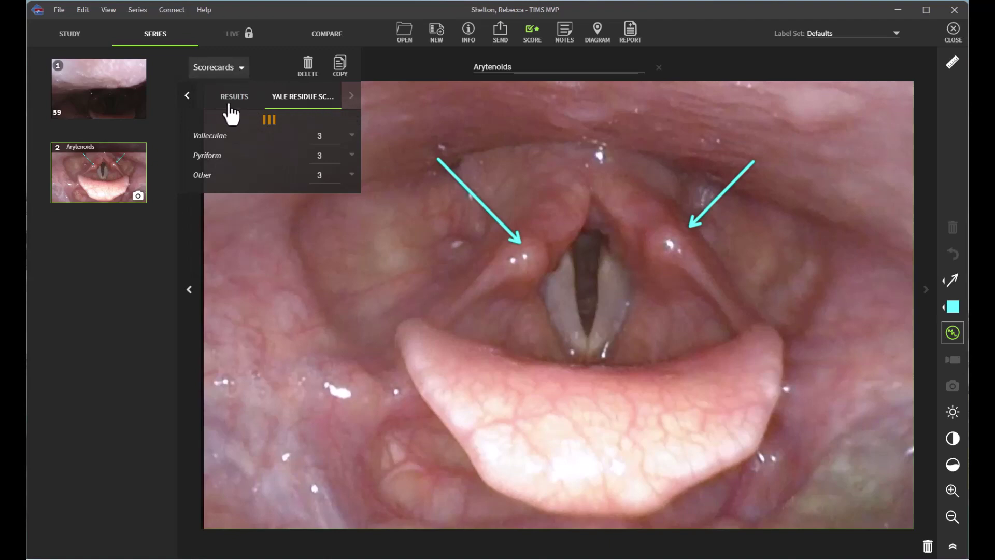
Browse the DIGEST-FEES and RESULTS scorecards, then return to the Yale Residue scores of 3
click(188, 96)
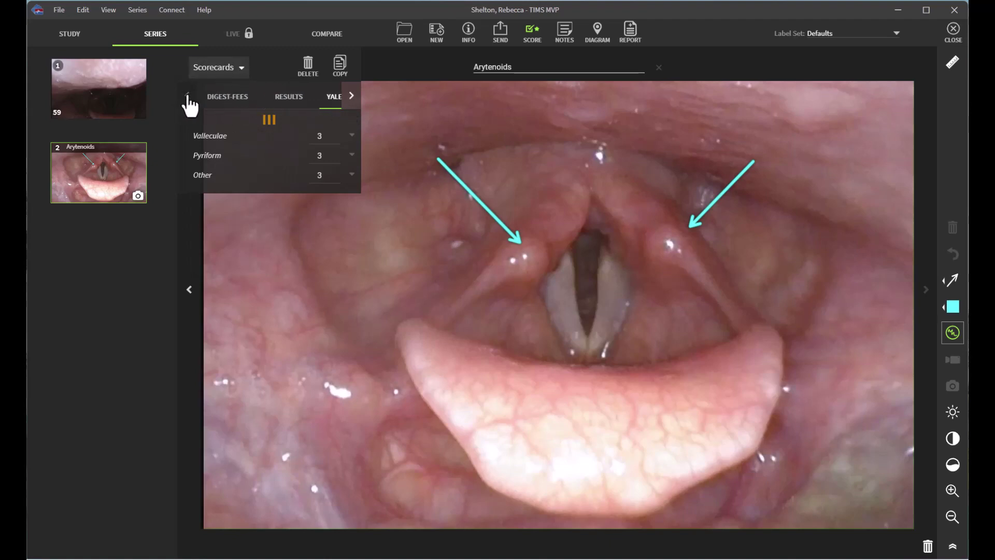
click(218, 102)
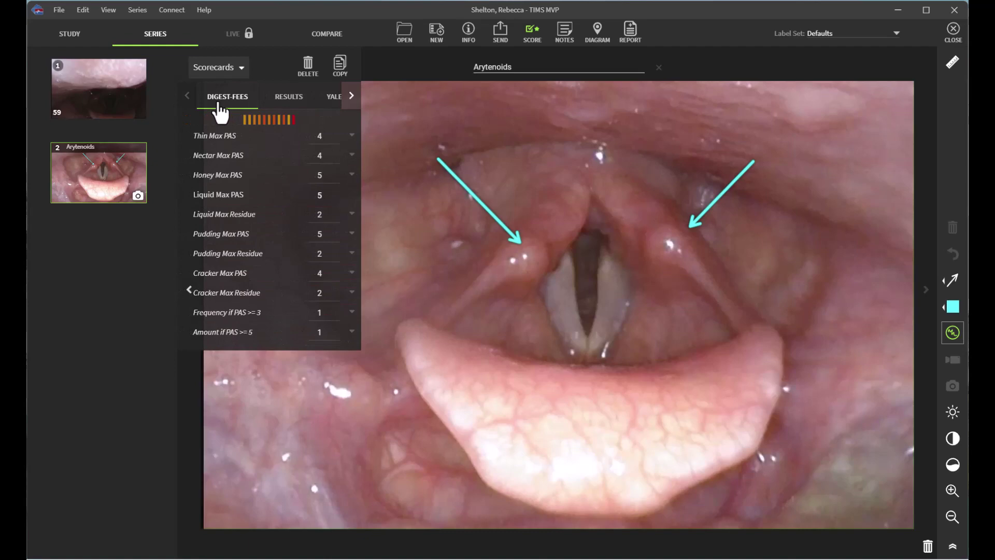
click(293, 107)
click(334, 104)
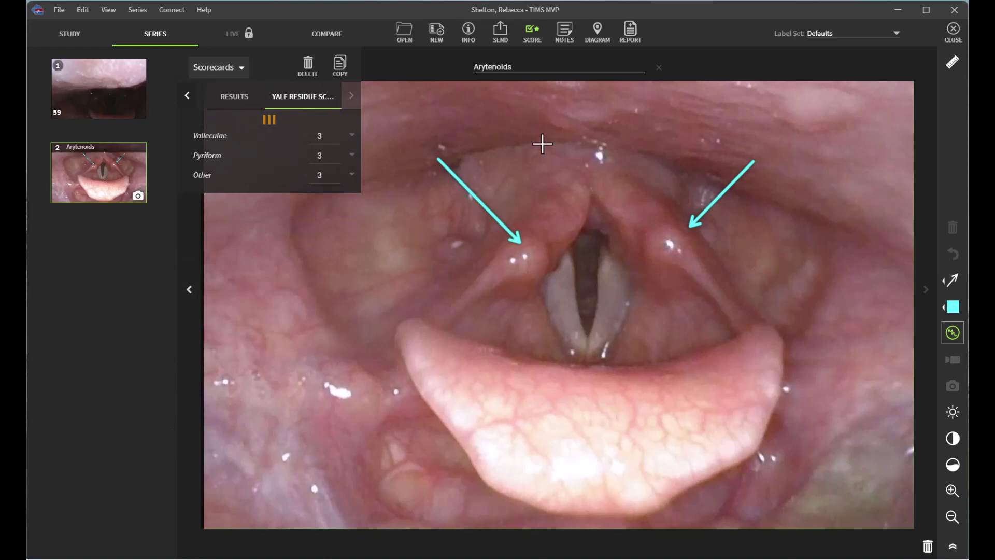
click(569, 42)
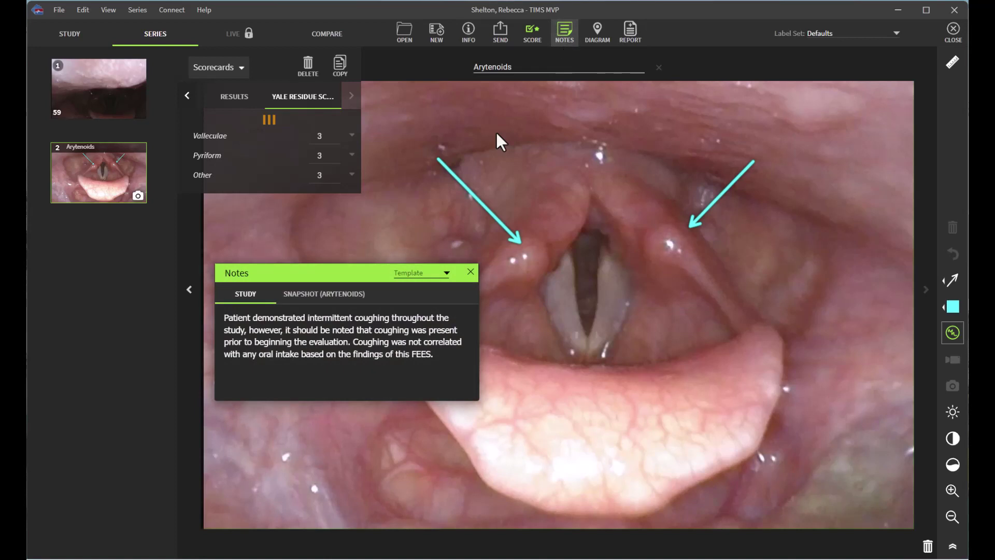
drag(433, 354, 209, 317)
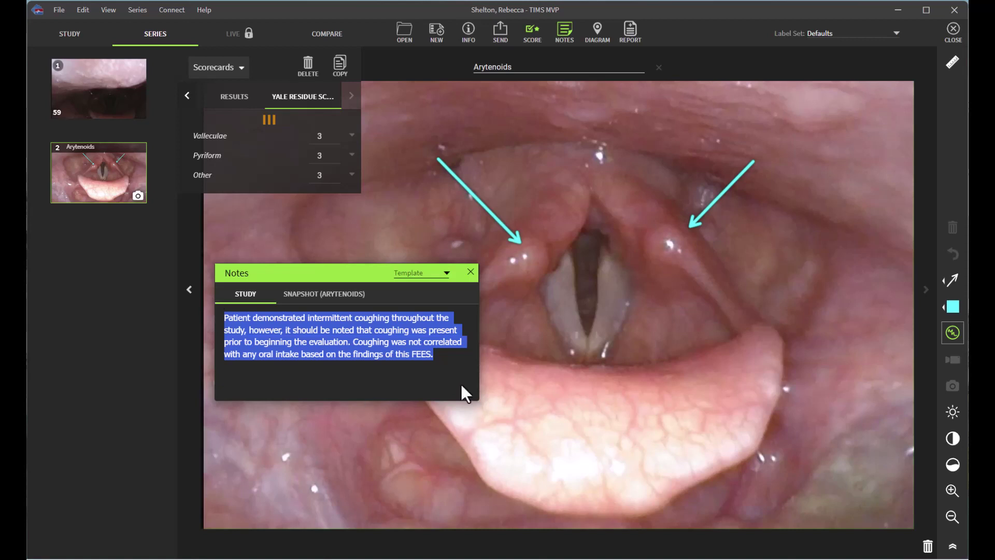
click(452, 371)
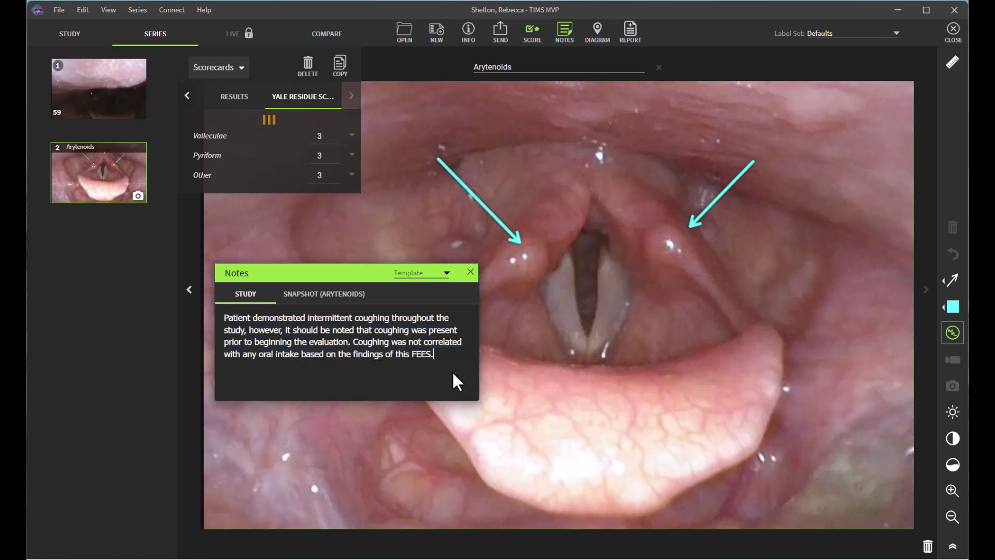
click(470, 272)
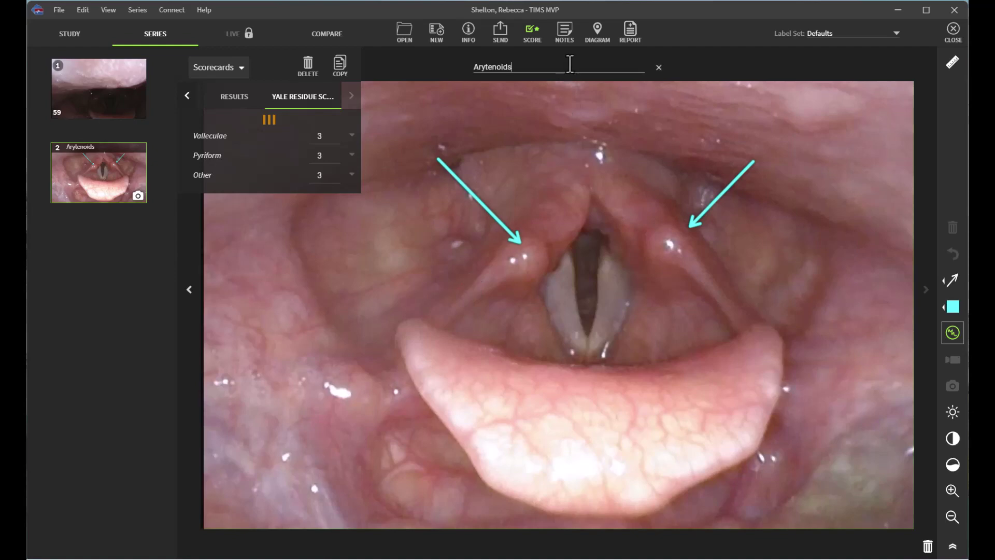
click(566, 35)
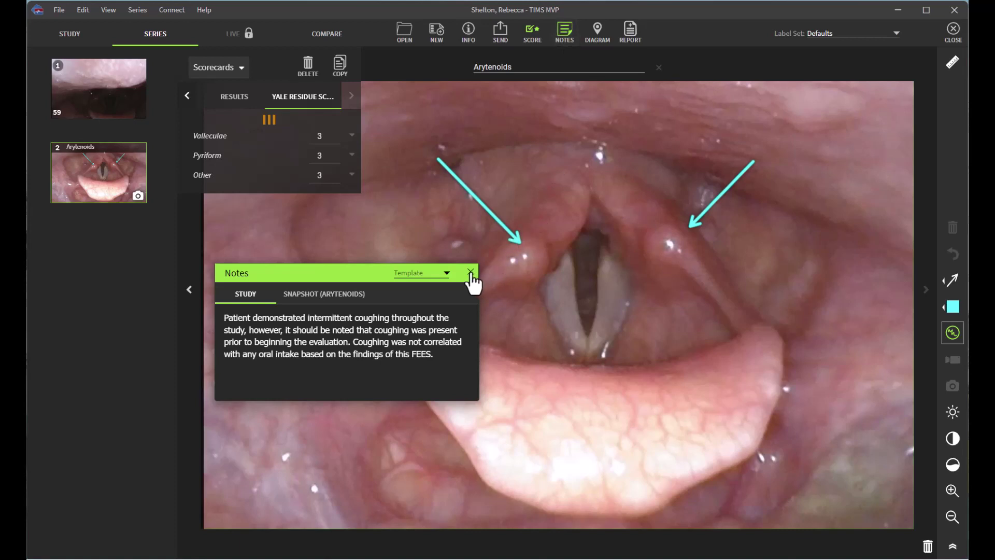
shift+click(233, 317)
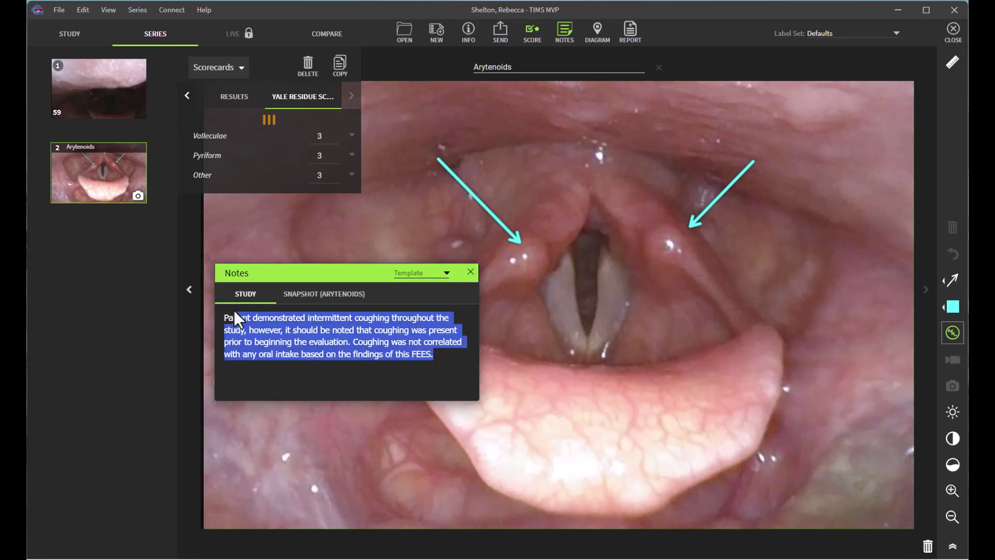
click(472, 271)
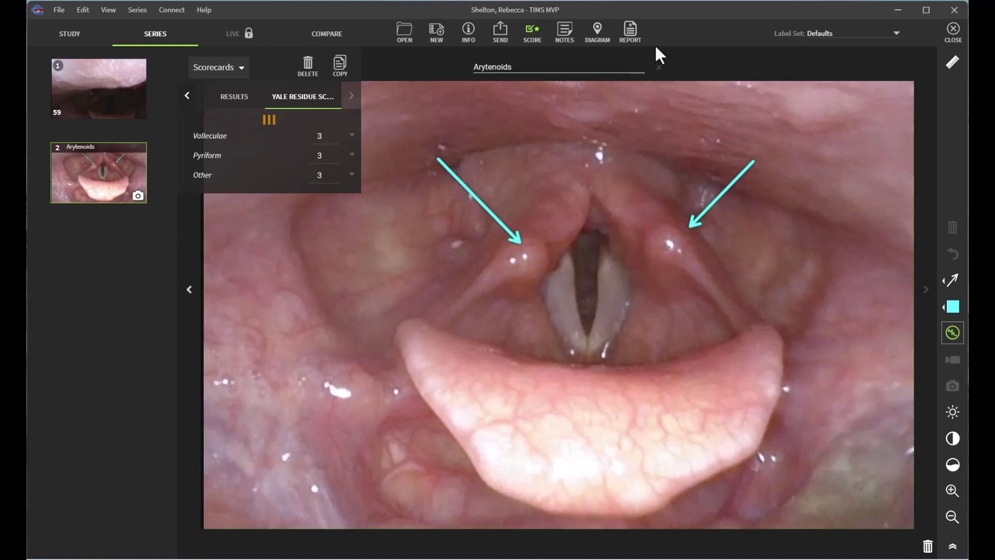
Start a report for the study using the FEES Sample Report template
click(633, 37)
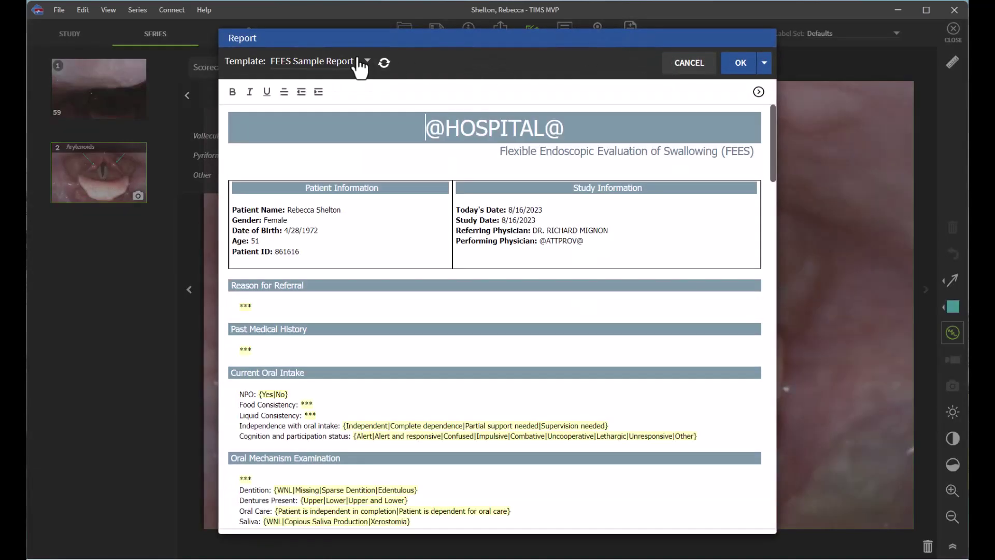
click(366, 62)
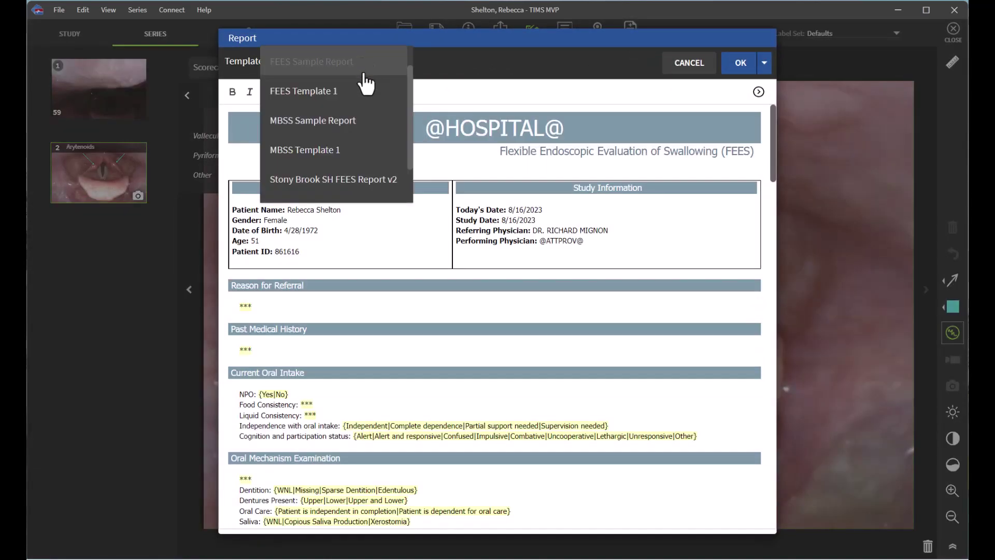
mouse_move(410, 83)
mouse_down()
mouse_move(415, 110)
mouse_move(410, 64)
mouse_up()
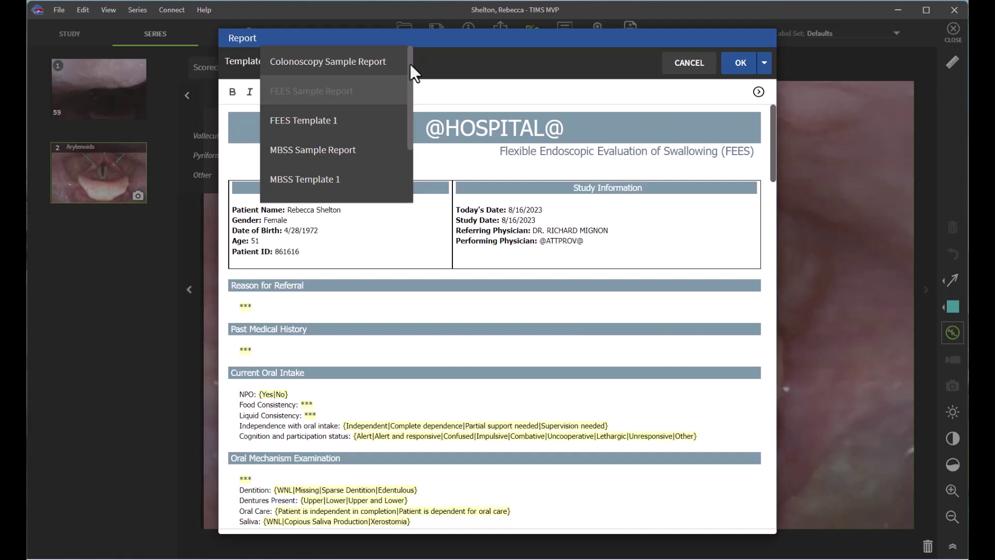
click(491, 88)
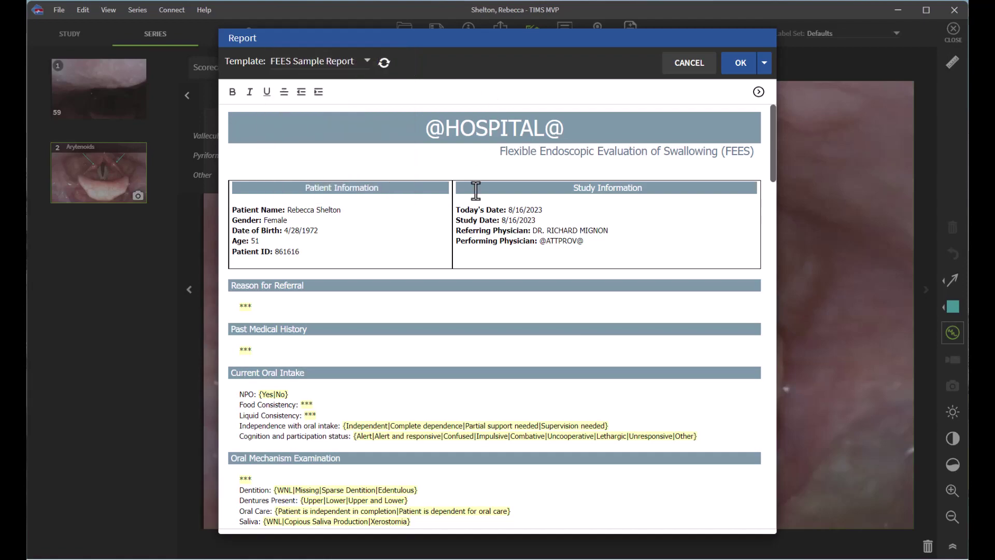
scroll(476, 191, down, 15)
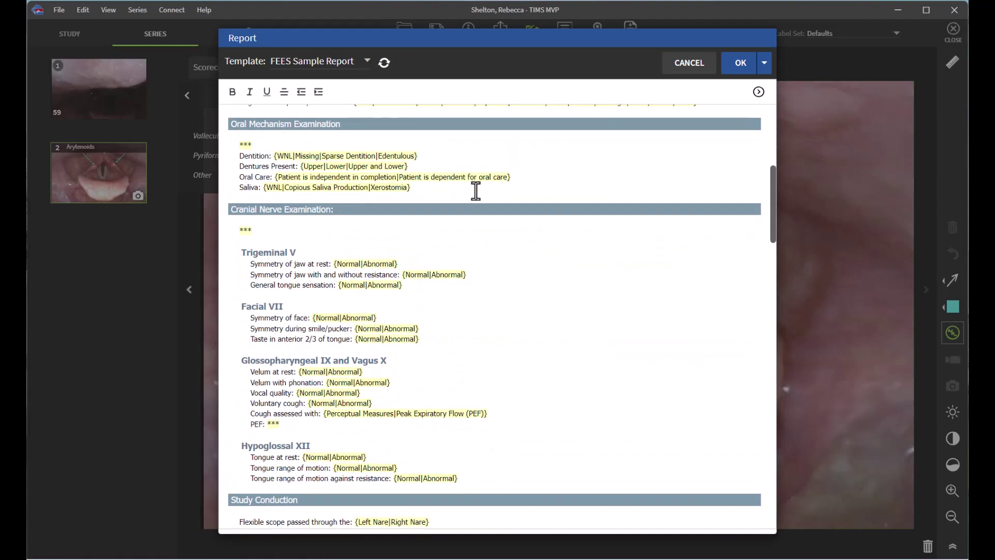
scroll(476, 191, down, 12)
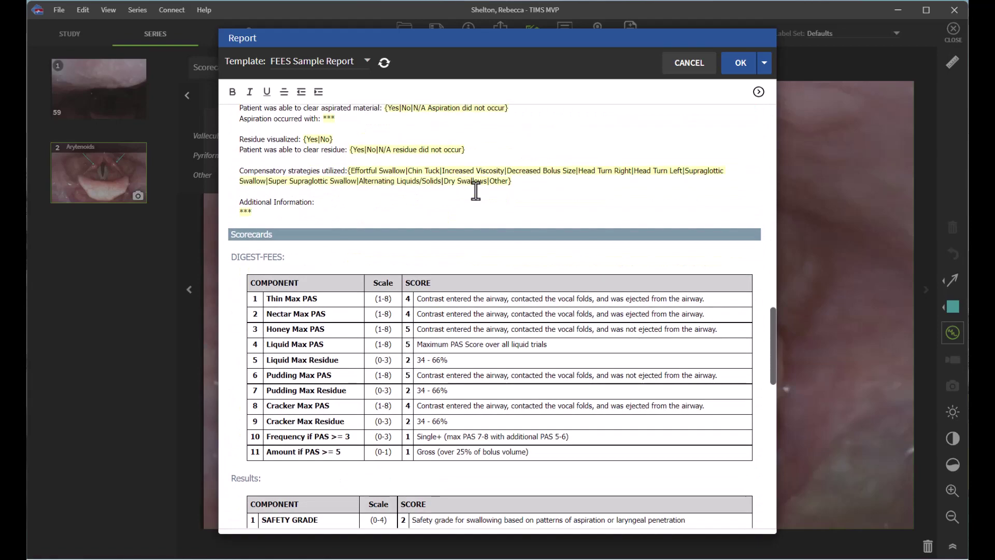
scroll(476, 191, down, 5)
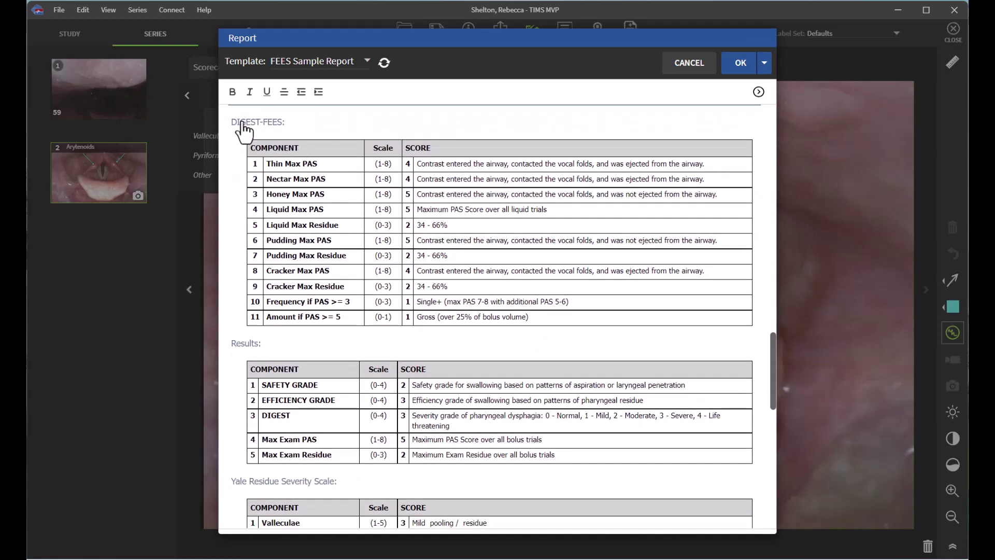
scroll(329, 317, down, 3)
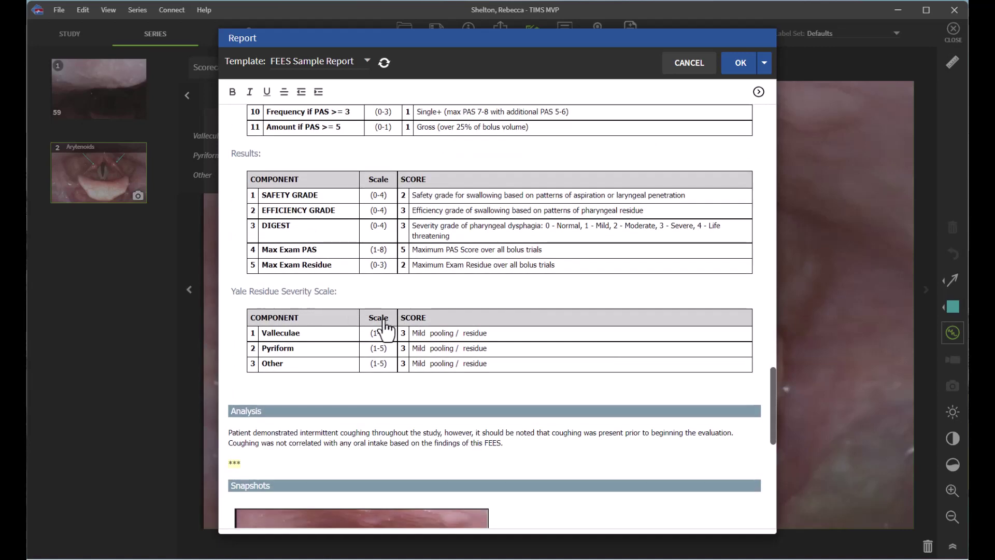
scroll(373, 321, down, 5)
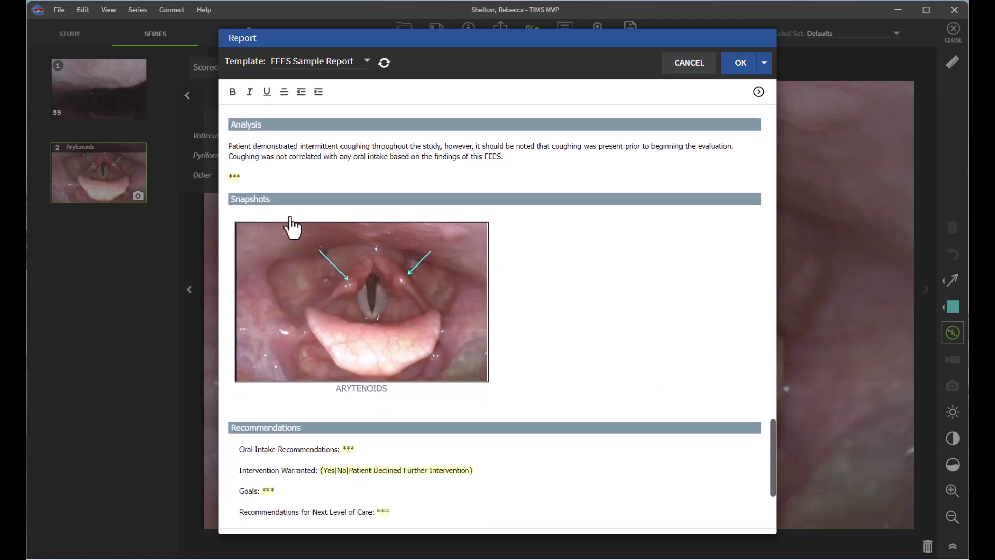
click(519, 167)
scroll(581, 346, down, 3)
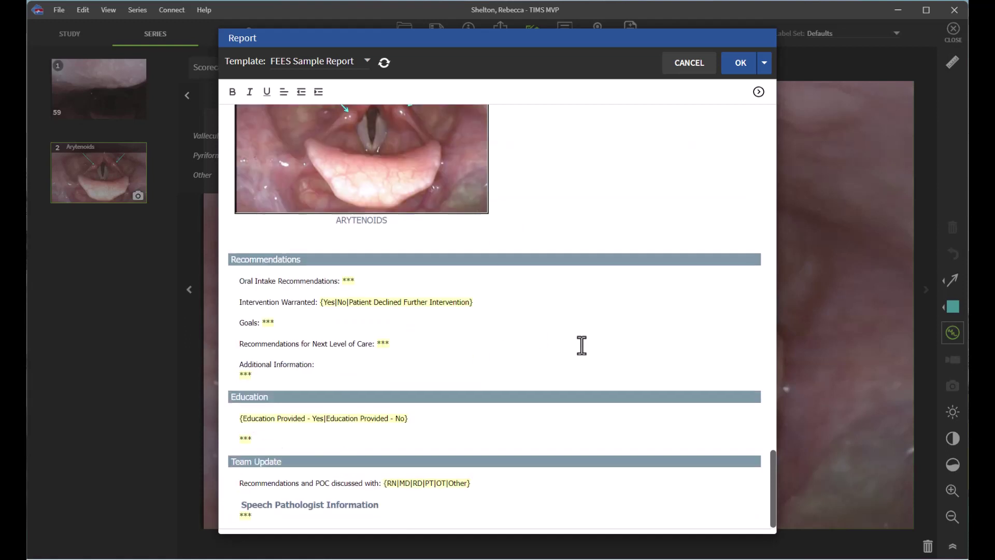
Answer No for Intervention Warranted, moving on to the Oral Intake Recommendations placeholder
click(375, 301)
click(383, 332)
click(347, 281)
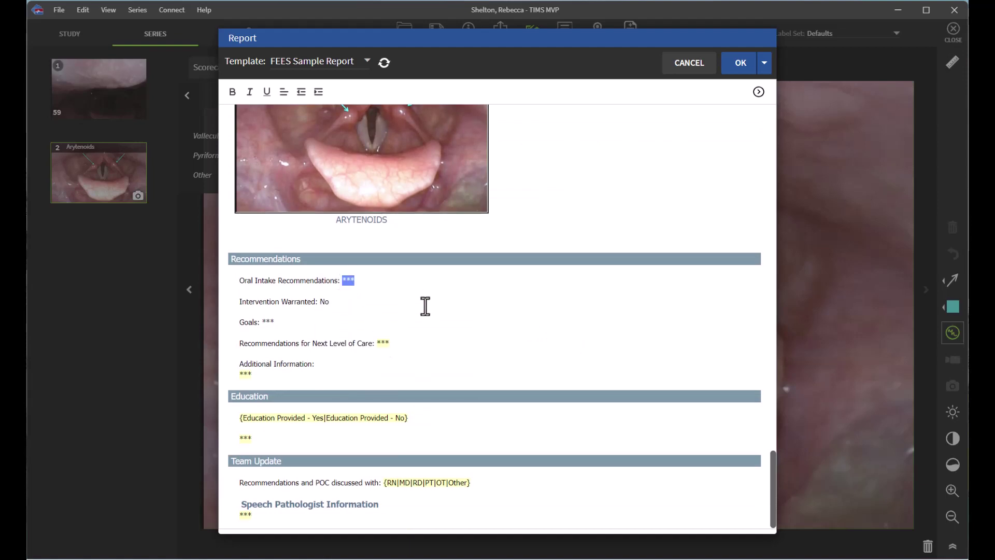
Scroll through the report to review the DIGEST-FEES grade of 3 and Yale residue ratings
scroll(425, 306, up, 4)
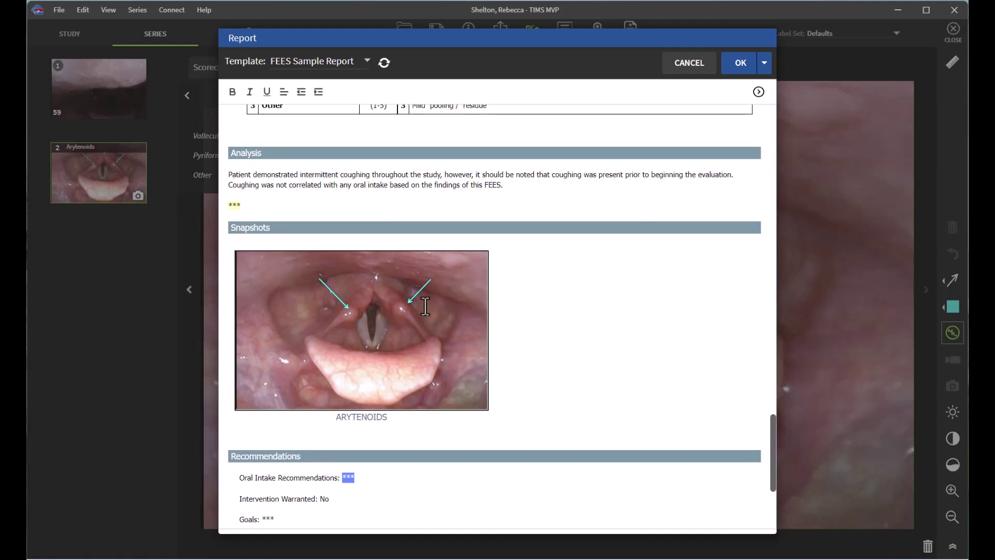
scroll(425, 306, up, 15)
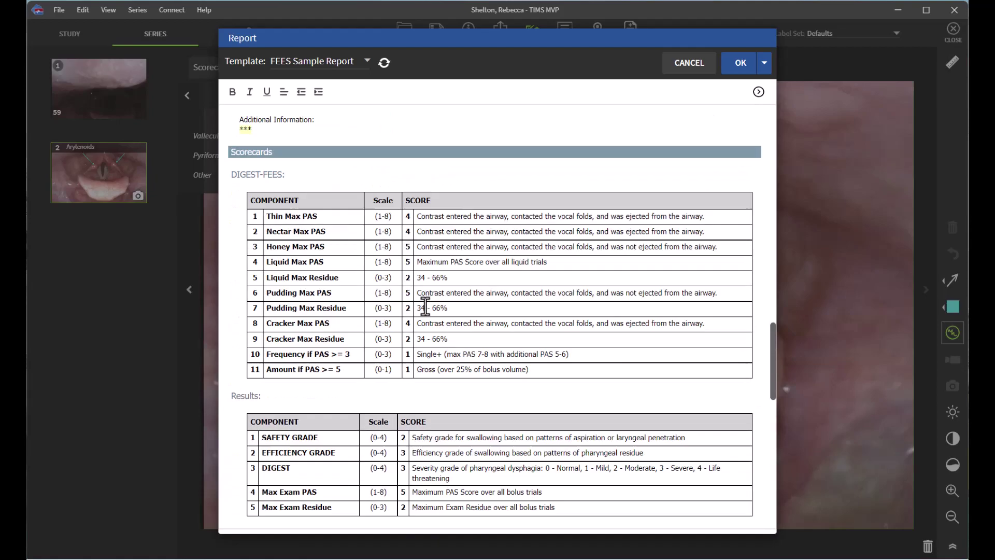
scroll(425, 306, up, 15)
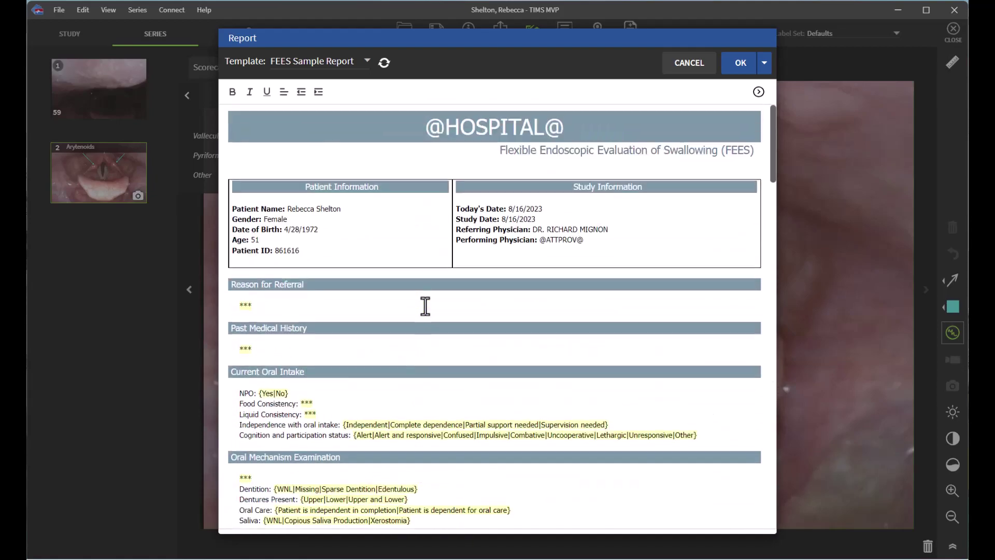
scroll(425, 306, down, 20)
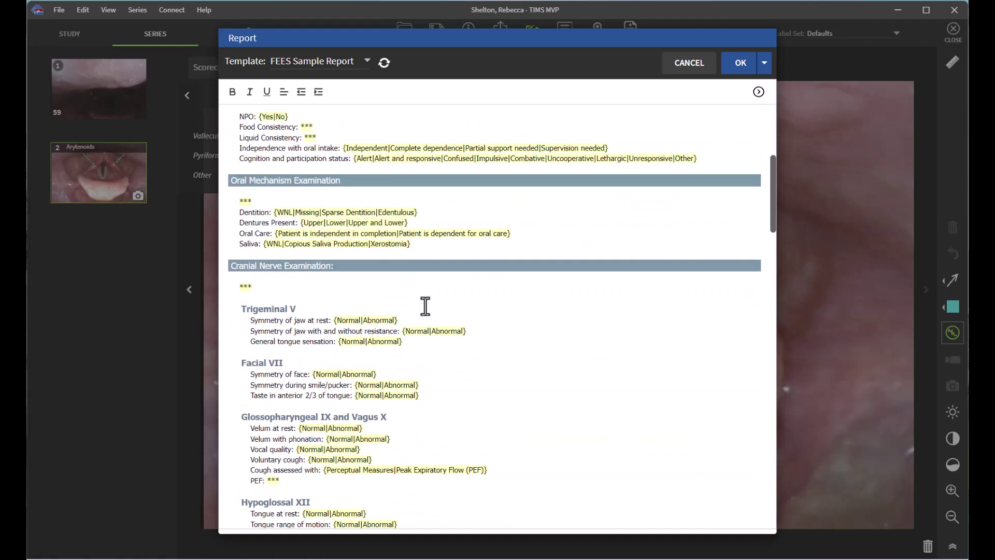
scroll(424, 306, down, 3)
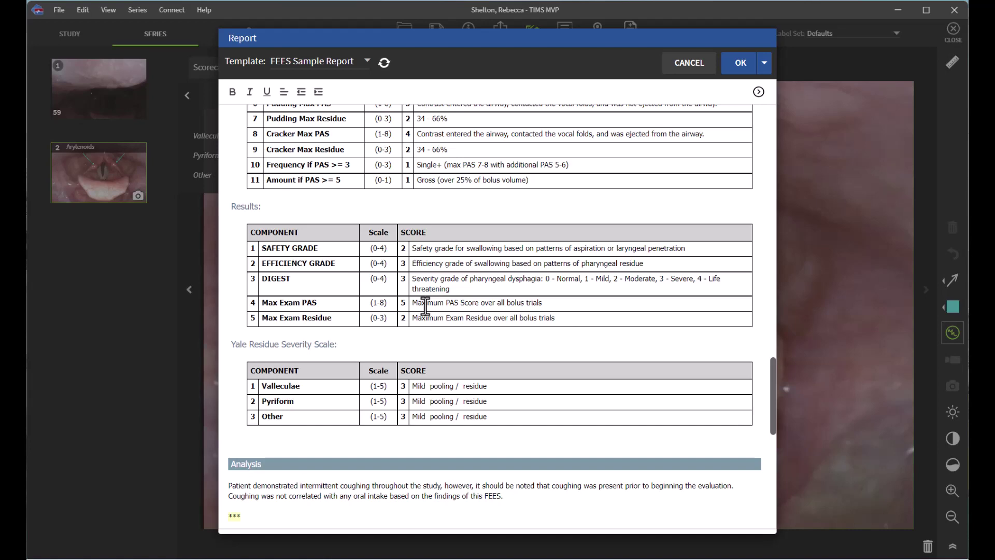
scroll(425, 307, up, 2)
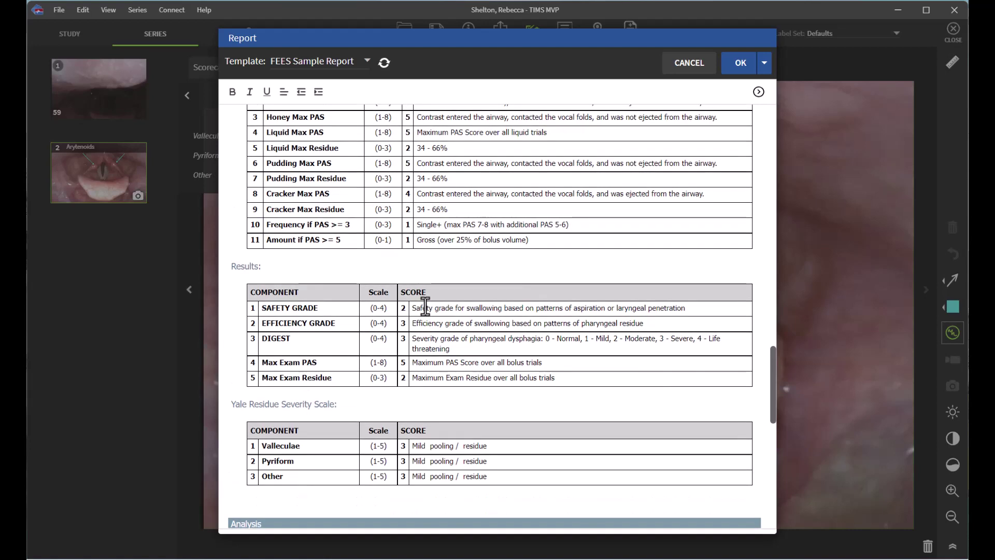
scroll(425, 306, down, 8)
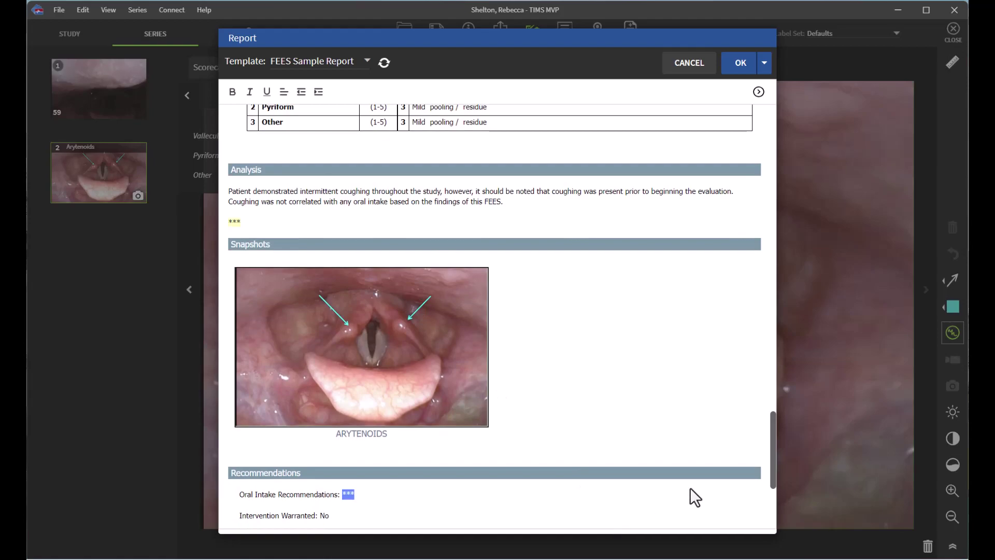